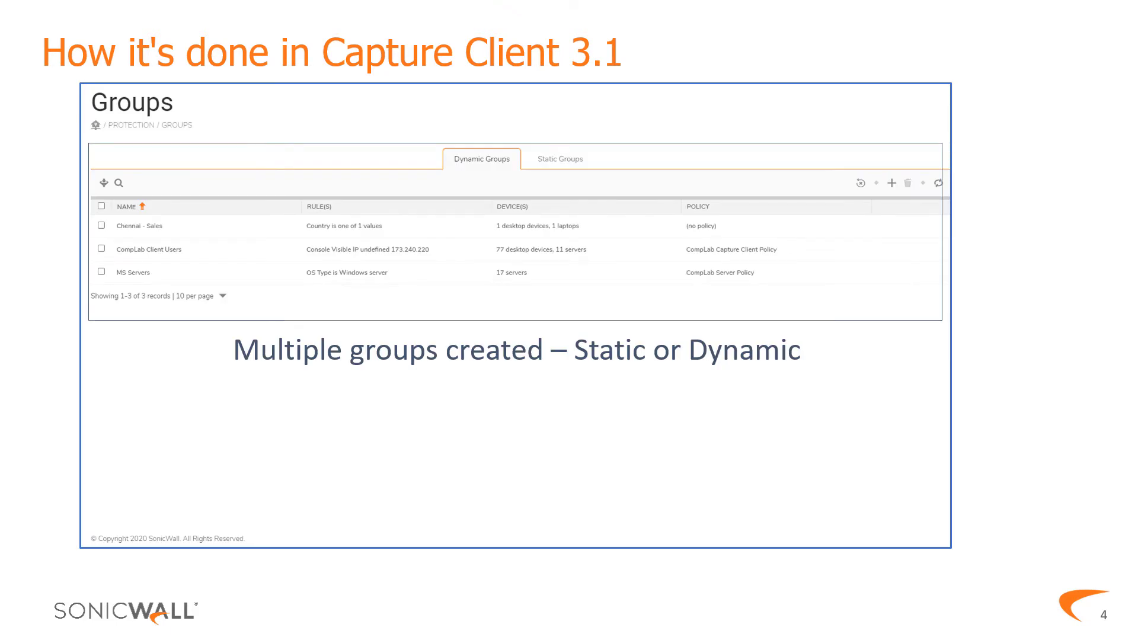
Step: Advance the slide build to the policies screenshot
{"action": "key", "text": "Right"}
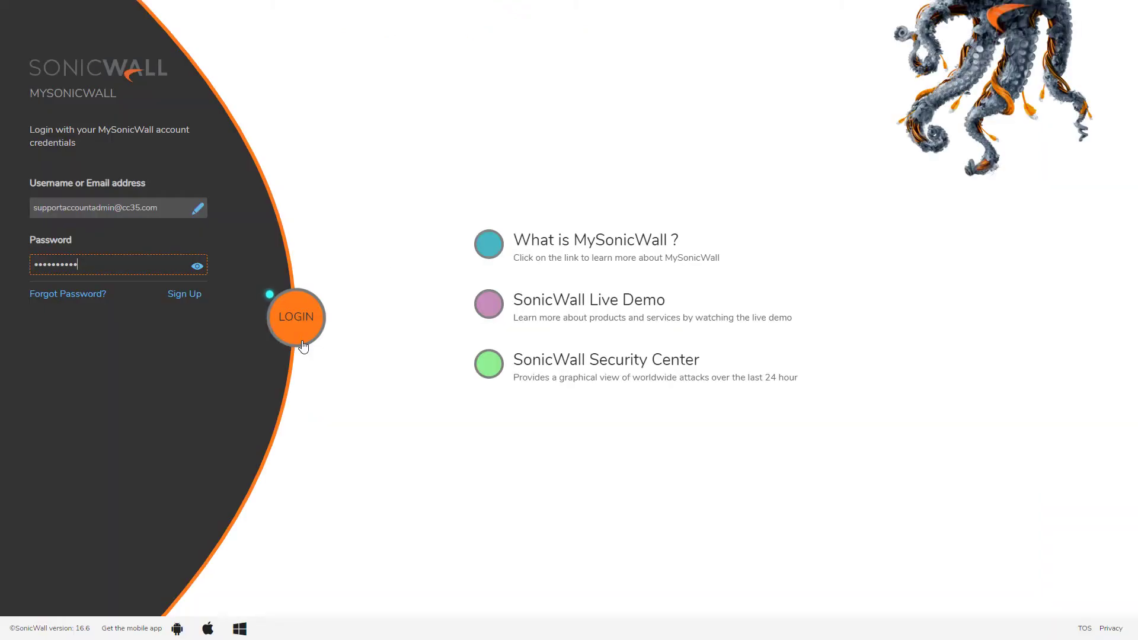
Step: Sign in to MySonicWall and open the Groups list under Assets
{"action": "left_click", "coordinate": [301, 343]}
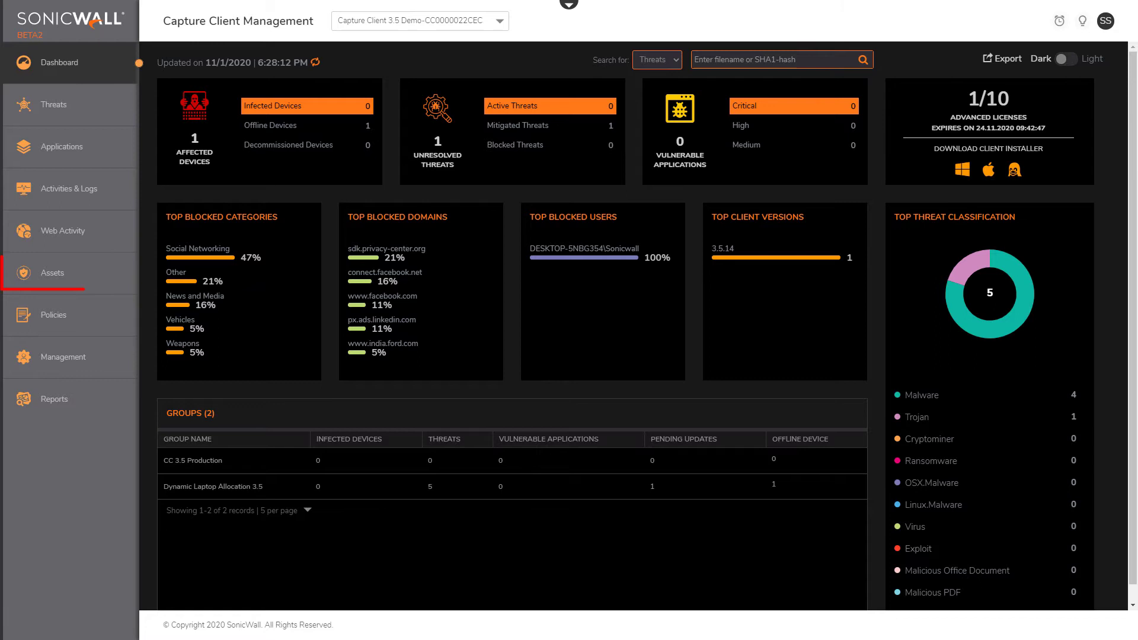
{"action": "left_click", "coordinate": [52, 272]}
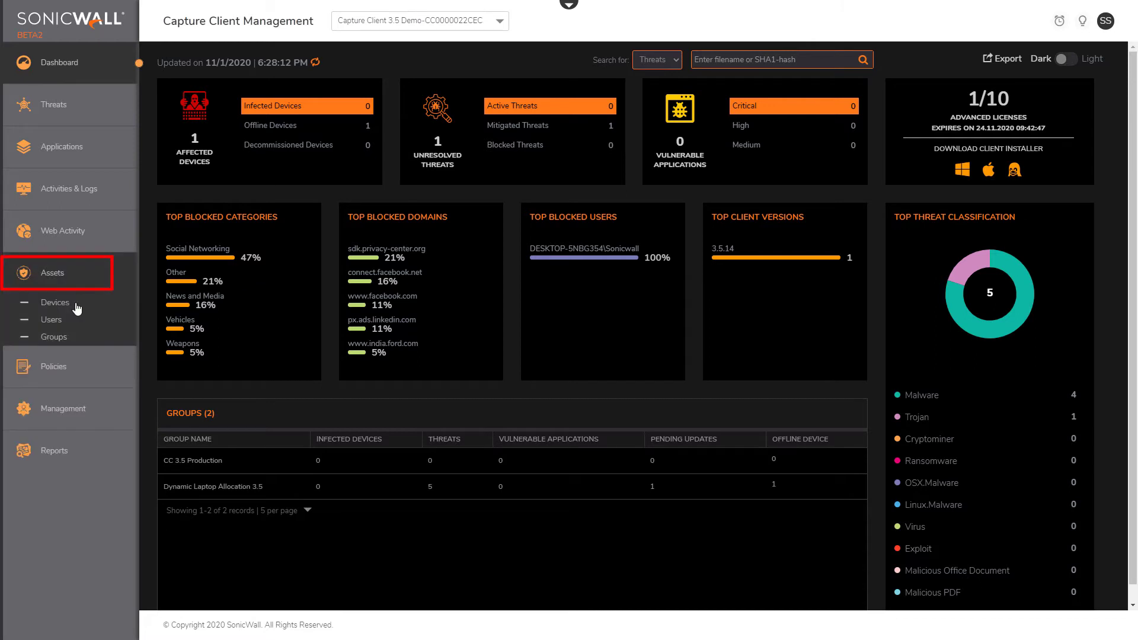
{"action": "left_click", "coordinate": [72, 343]}
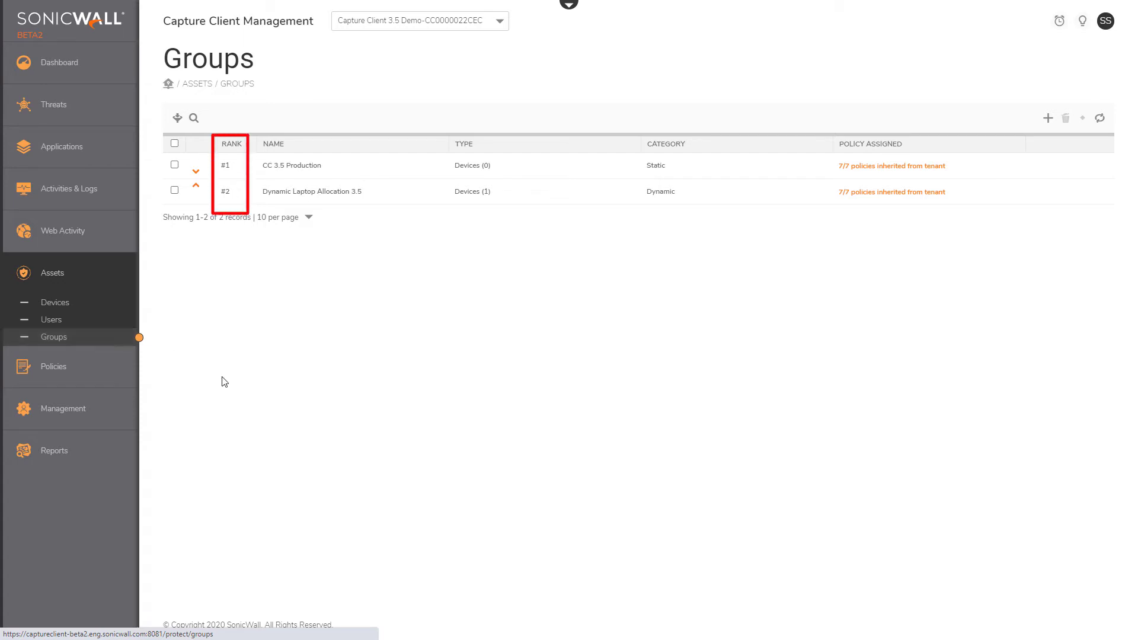
Step: View the Threat Protection policy for CC 3.5 Production, then for Dynamic Laptop Allocation 3.5
{"action": "left_click", "coordinate": [110, 387]}
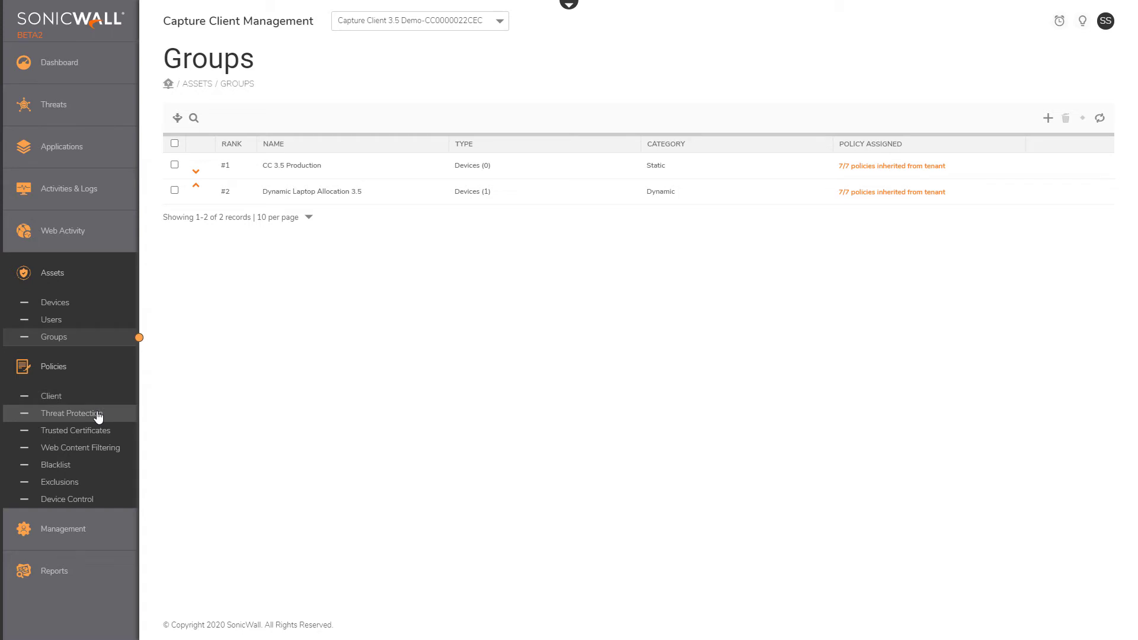
{"action": "left_click", "coordinate": [99, 417]}
{"action": "left_click", "coordinate": [417, 20]}
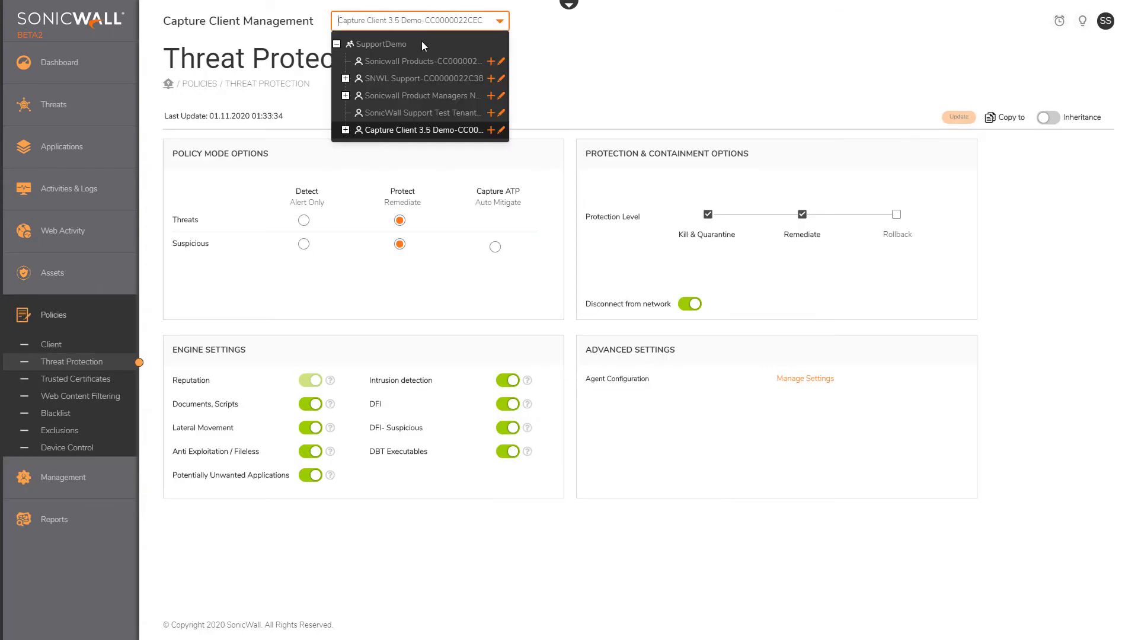
{"action": "left_click", "coordinate": [344, 130]}
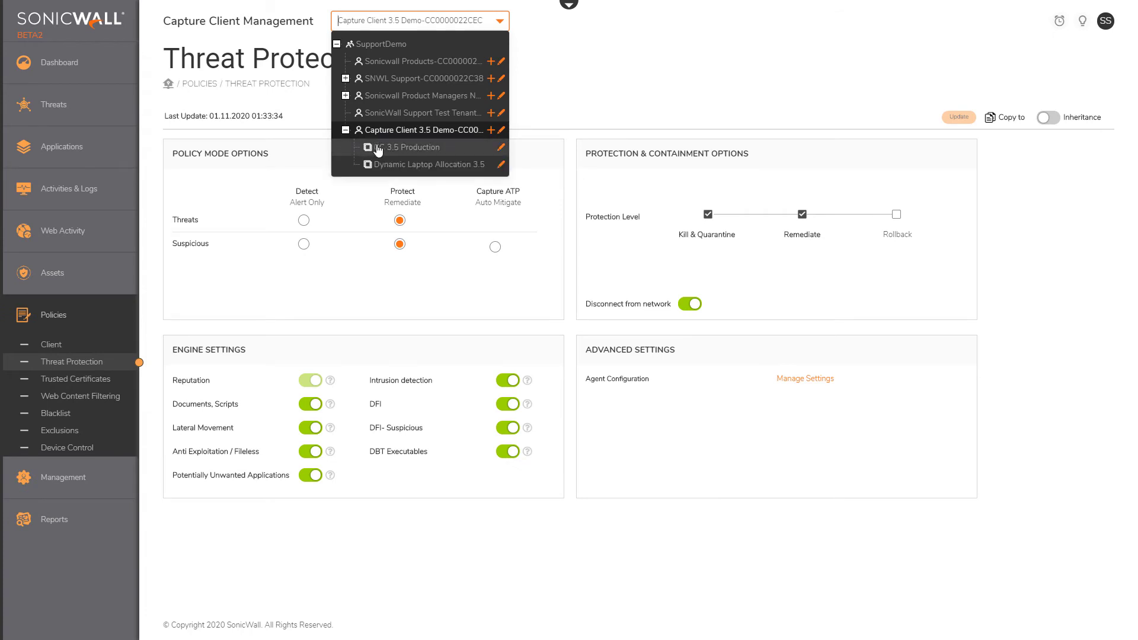
{"action": "left_click", "coordinate": [377, 150]}
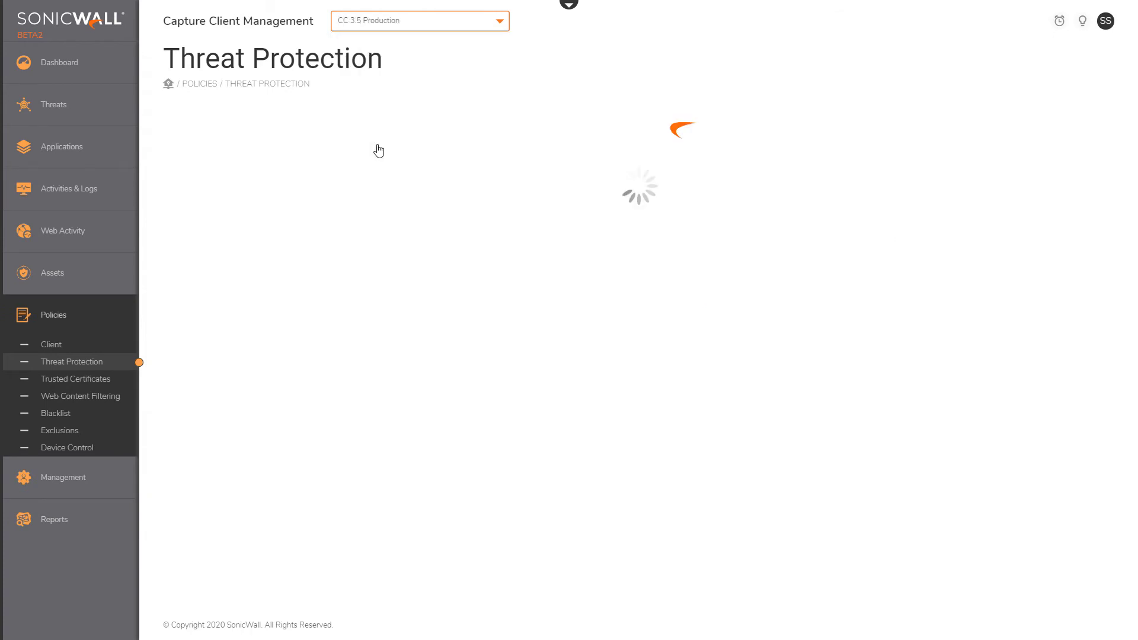
{"action": "left_click", "coordinate": [379, 21]}
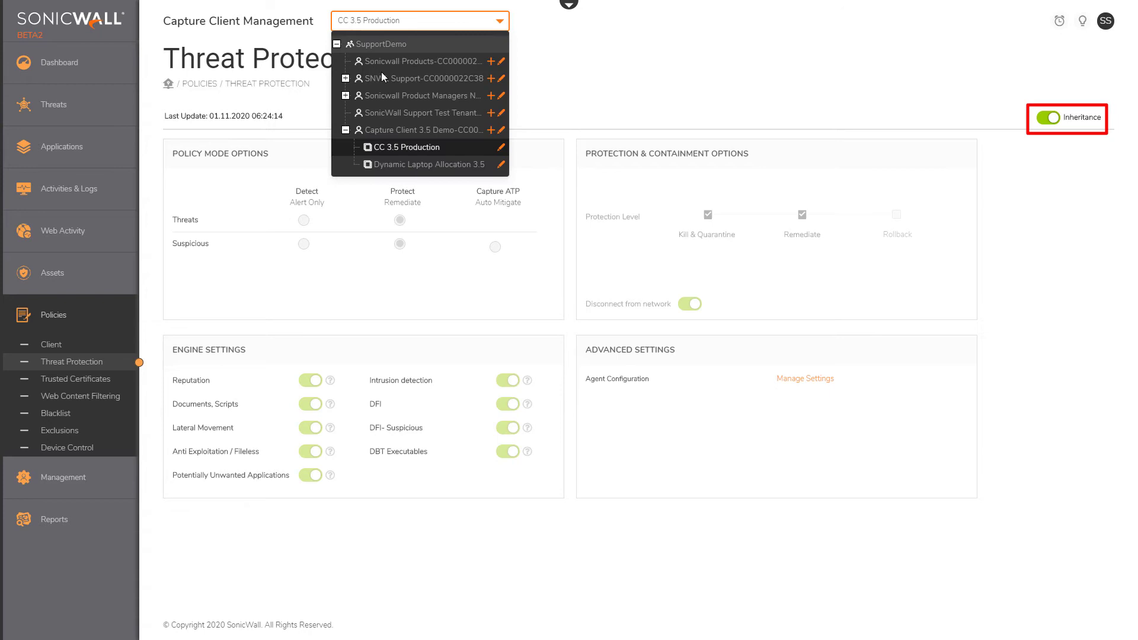
{"action": "left_click", "coordinate": [395, 173]}
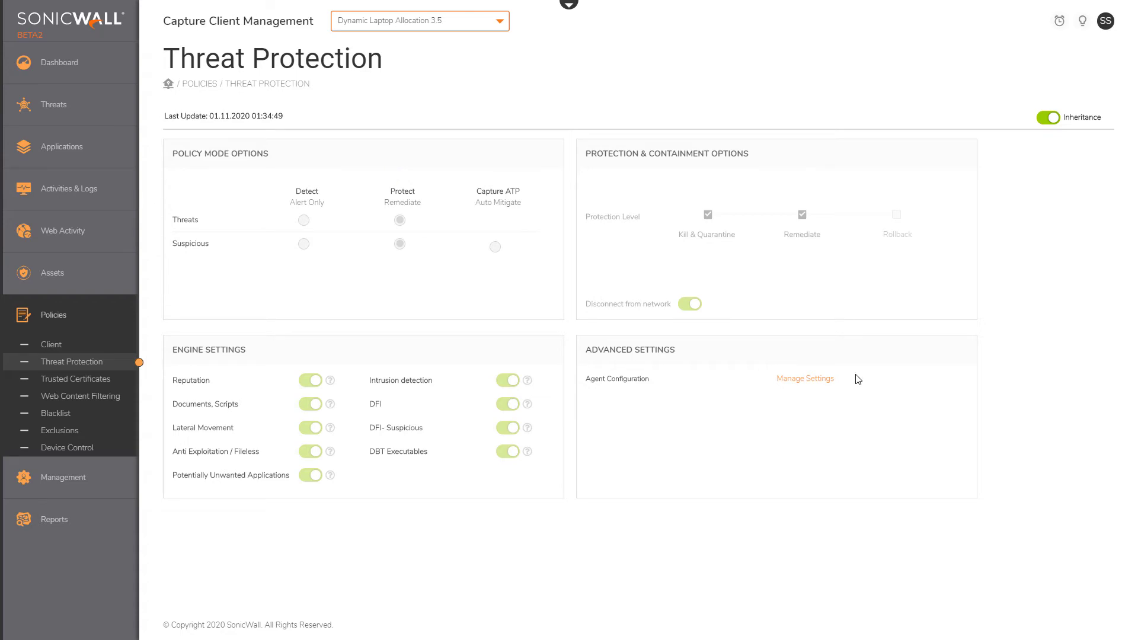
Step: Disable inheritance for Dynamic Laptop Allocation 3.5; turn off tenant Intrusion detection, DFI, DFI-Suspicious, DBT Executables
{"action": "left_click", "coordinate": [1049, 121]}
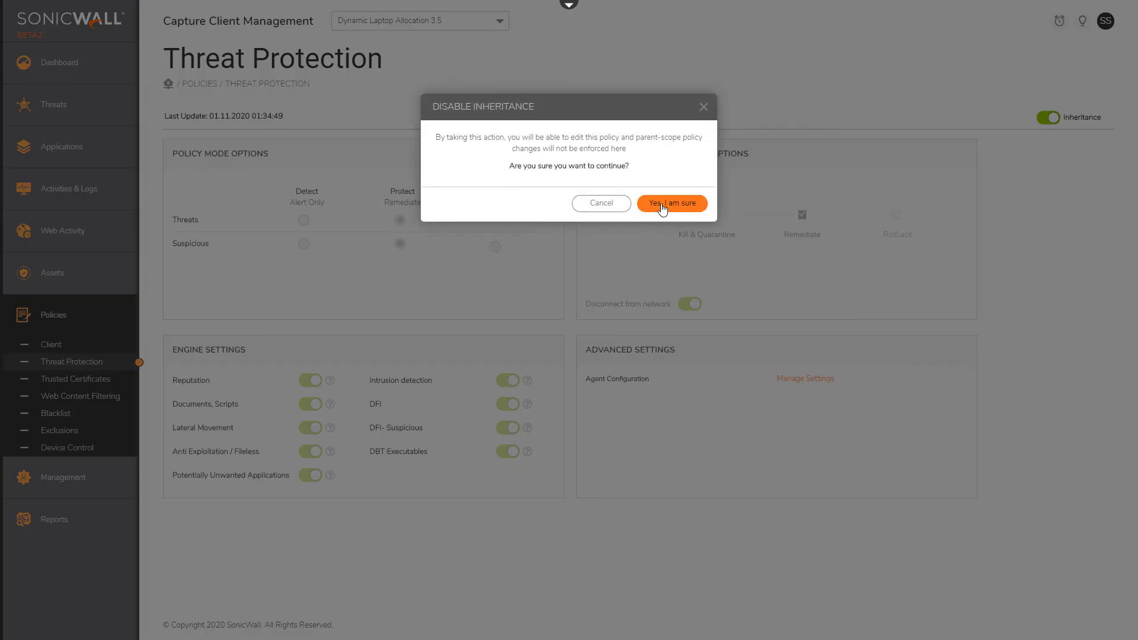
{"action": "left_click", "coordinate": [663, 205]}
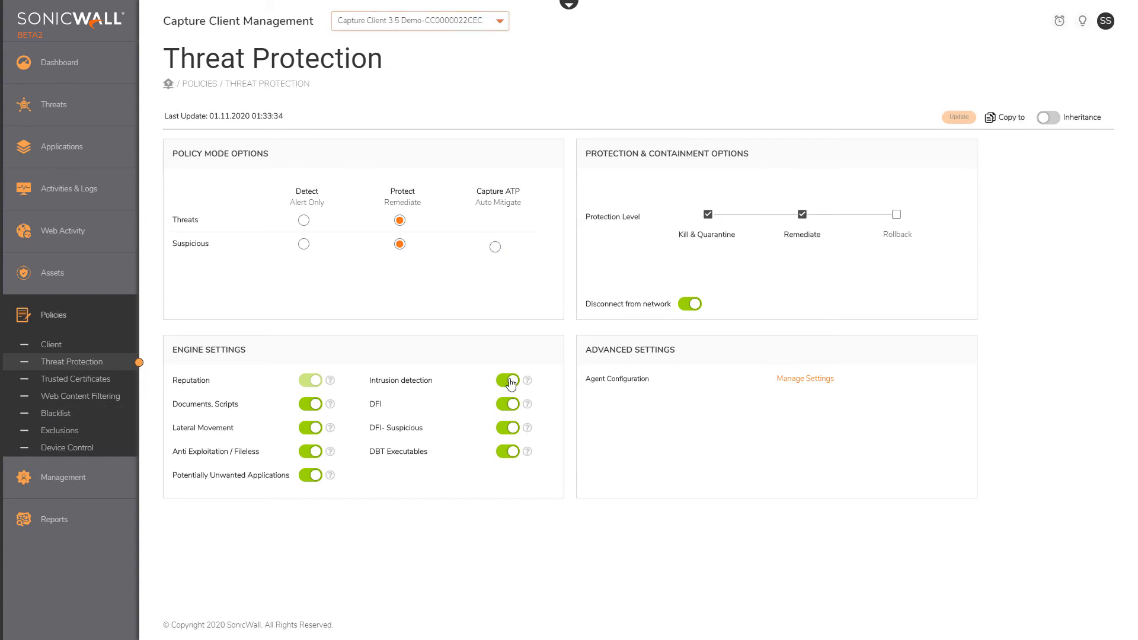
{"action": "left_click", "coordinate": [509, 381]}
{"action": "left_click", "coordinate": [513, 405]}
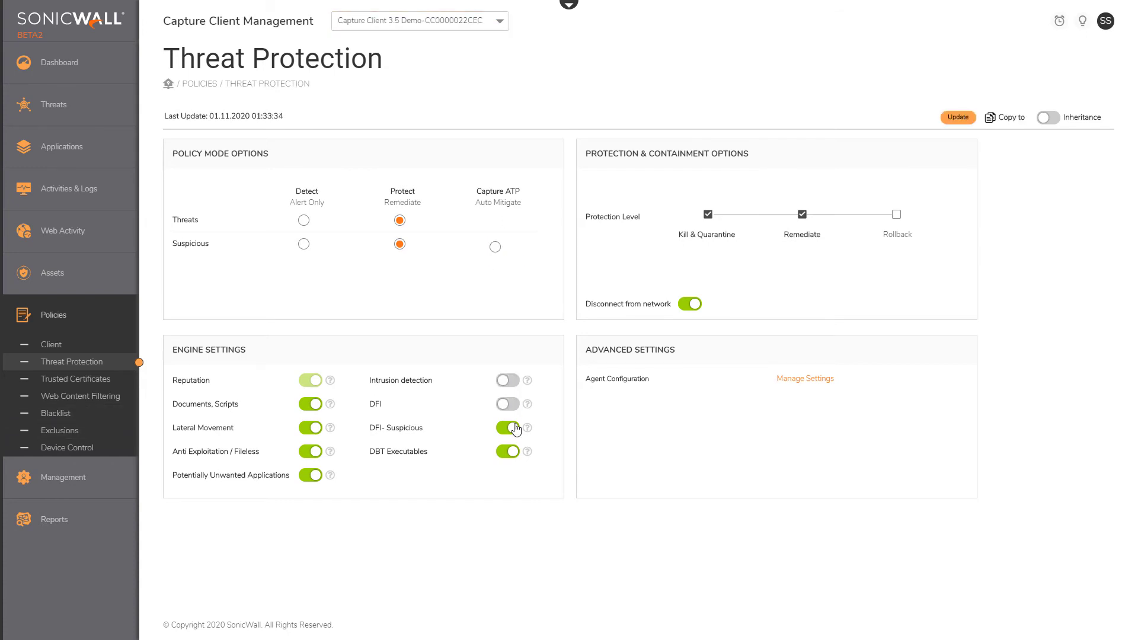
{"action": "left_click", "coordinate": [515, 429]}
{"action": "left_click", "coordinate": [514, 453]}
{"action": "left_click", "coordinate": [958, 117]}
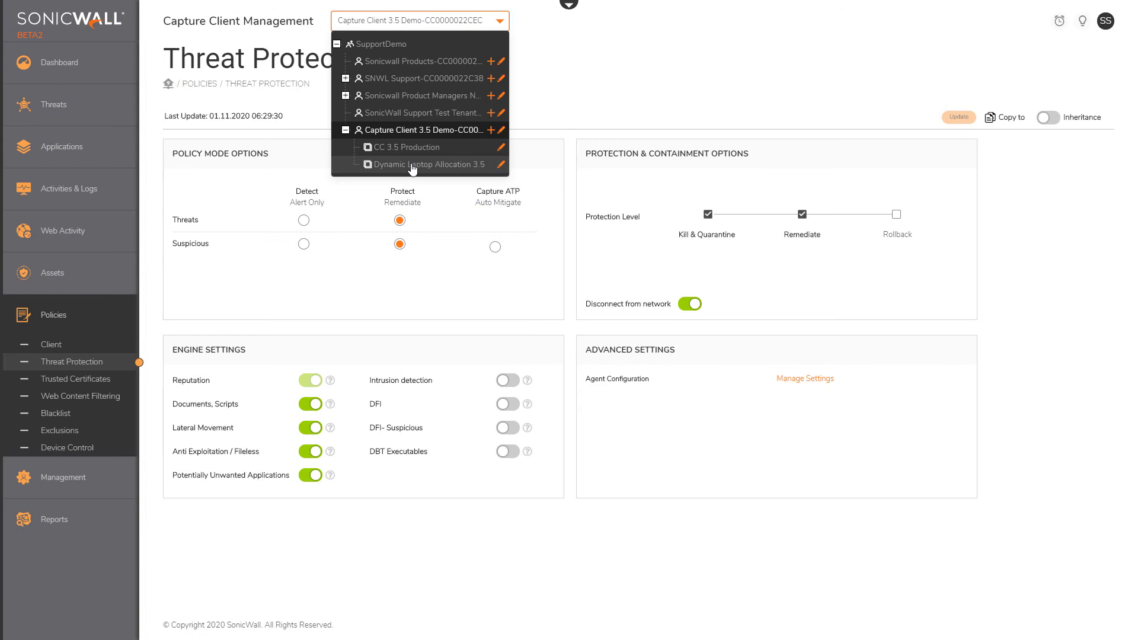
{"action": "left_click", "coordinate": [413, 148]}
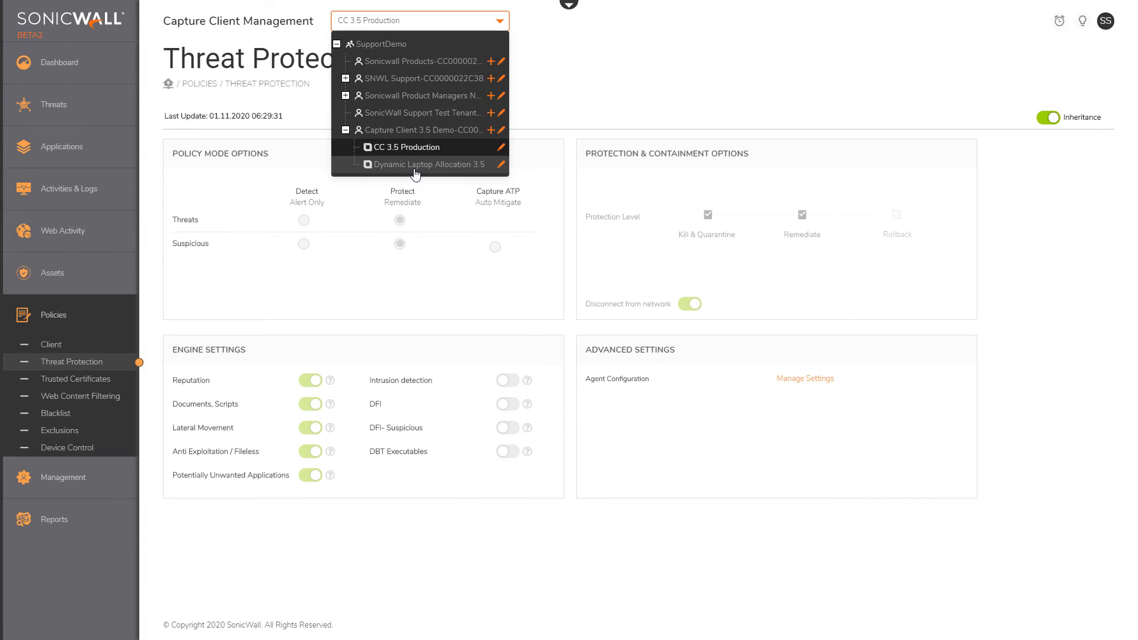
{"action": "left_click", "coordinate": [414, 169]}
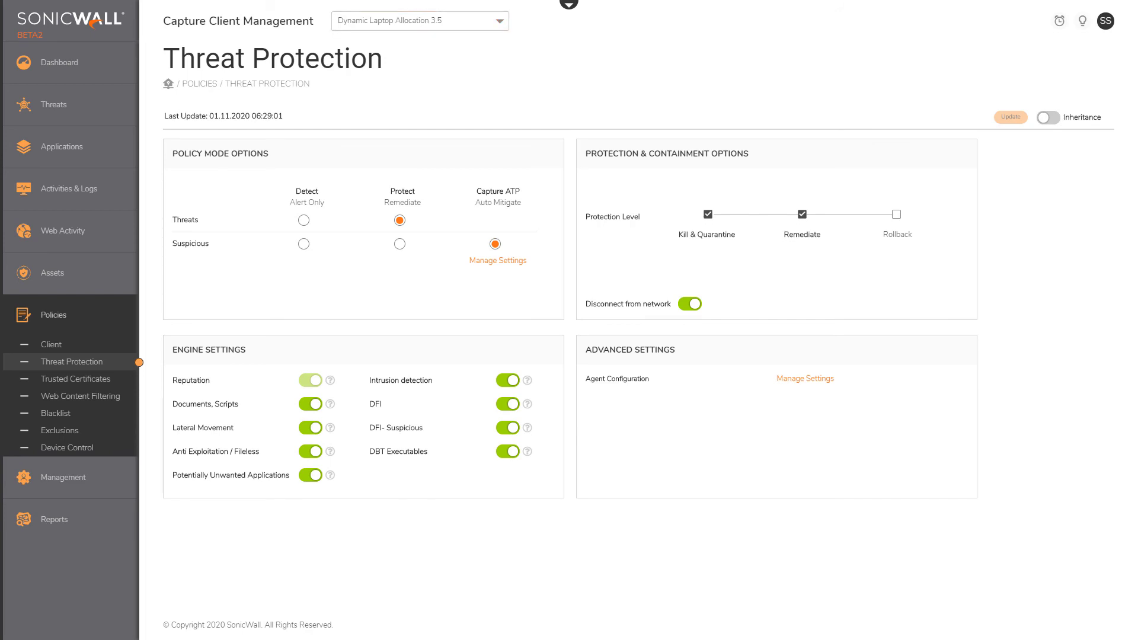
Step: Add a Windows tenant exclusion for C:\Admin\users\vlc.exe described 'Allow VLC'
{"action": "left_click", "coordinate": [82, 439]}
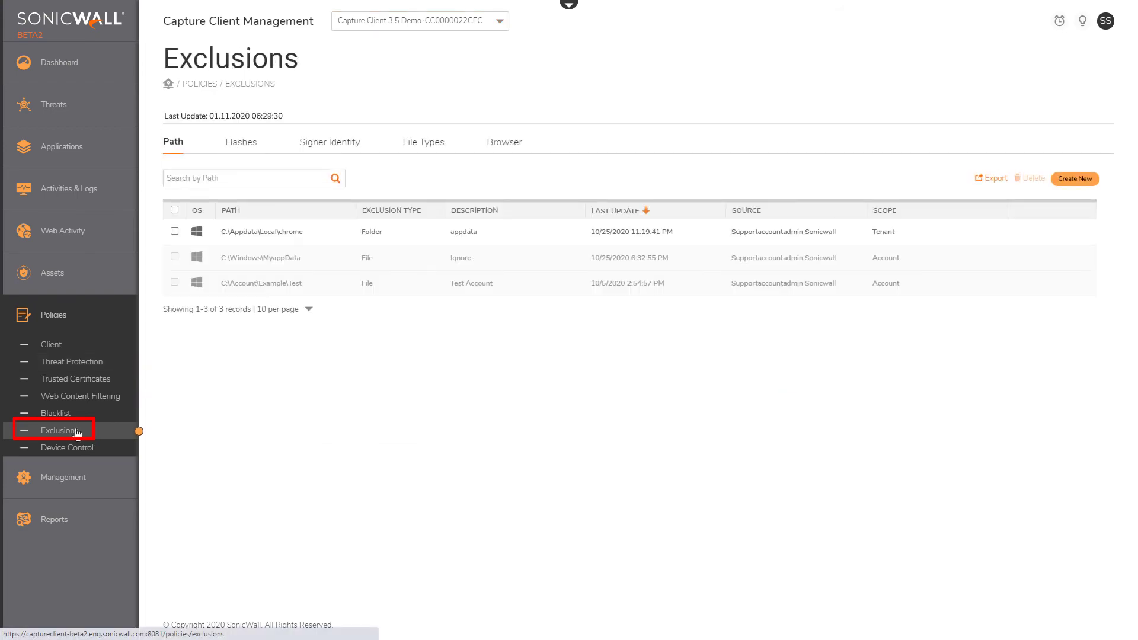
{"action": "left_click", "coordinate": [1070, 180]}
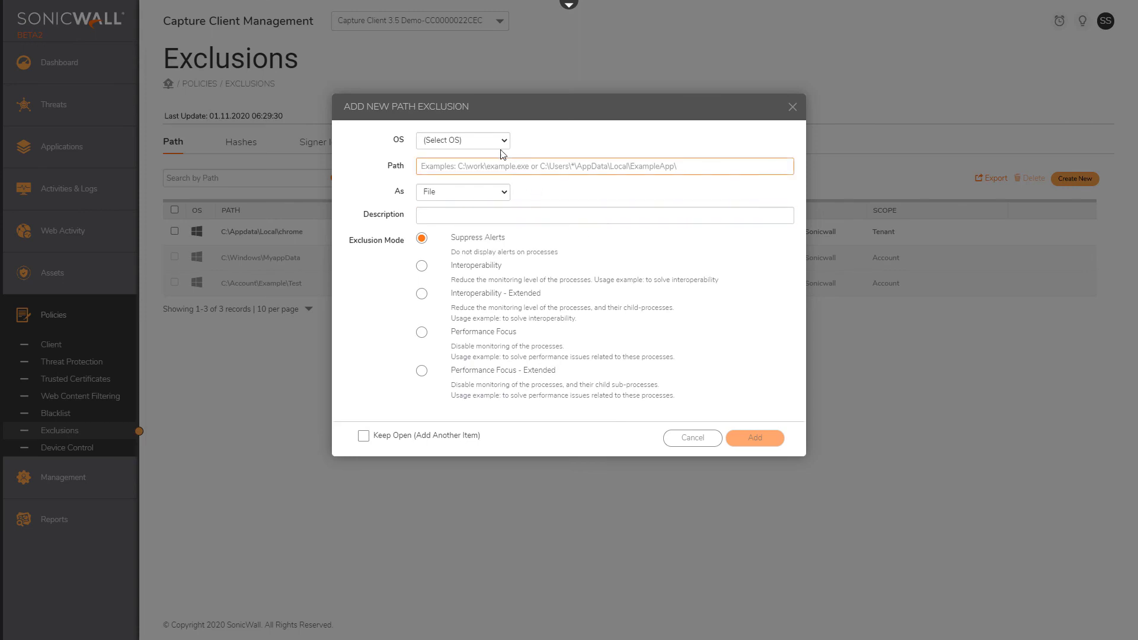
{"action": "left_click", "coordinate": [477, 140]}
{"action": "left_click", "coordinate": [481, 172]}
{"action": "left_click", "coordinate": [496, 166]}
{"action": "type", "text": "C:\\\\Admin\\users\\vlc.exe"}
{"action": "left_click", "coordinate": [492, 215]}
{"action": "type", "text": "Allow VLC"}
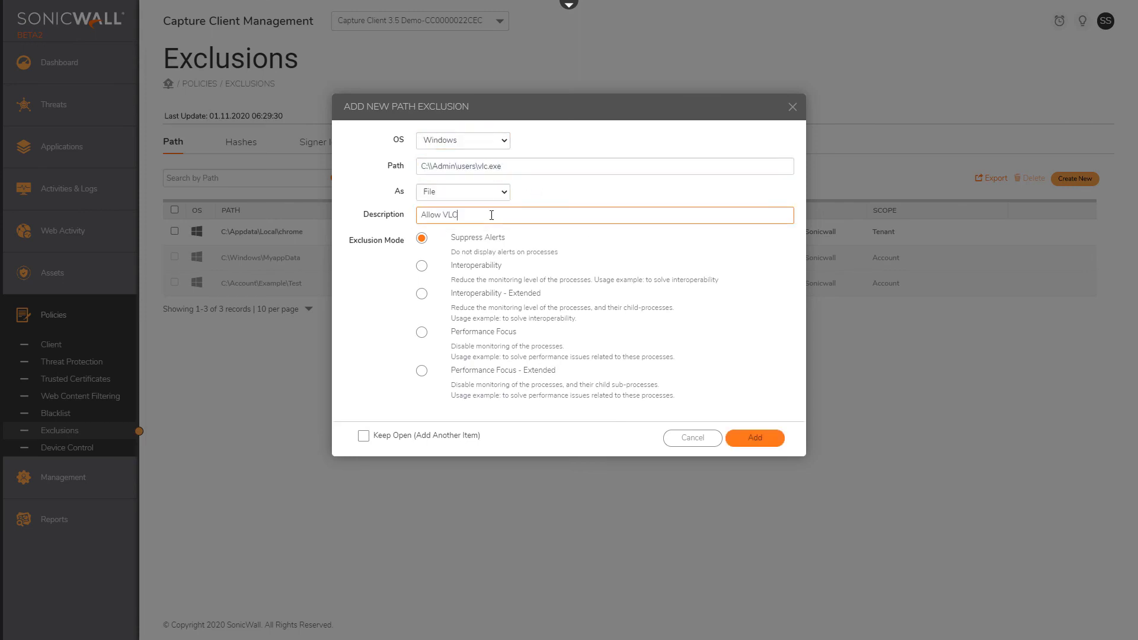
{"action": "left_click", "coordinate": [756, 444]}
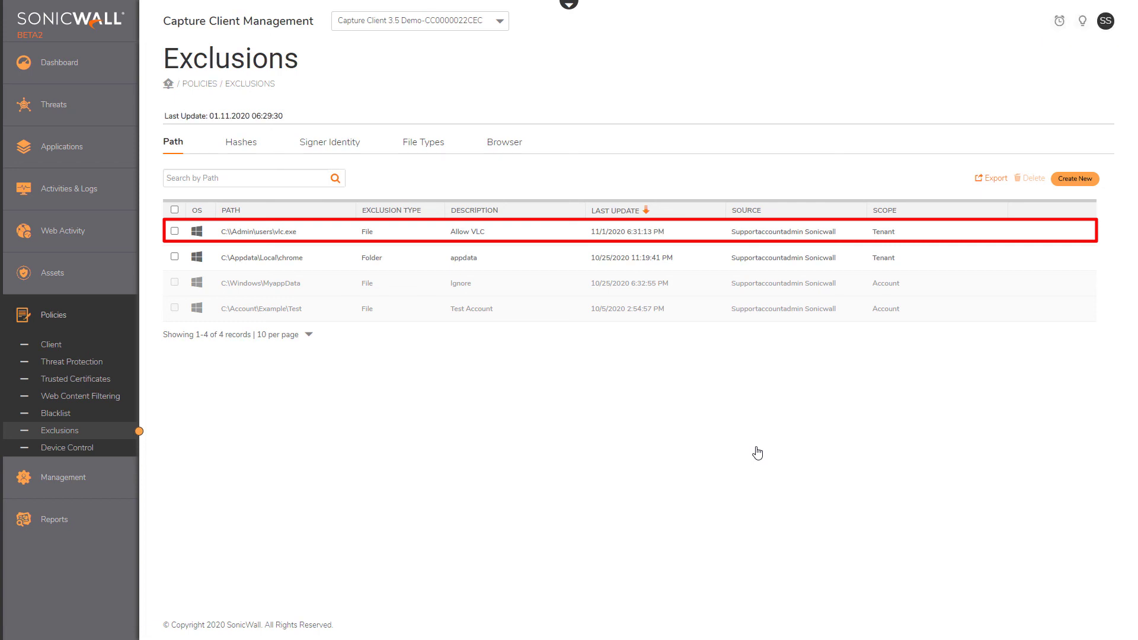
Step: Check CC 3.5 Production's exclusions, then confirm Dynamic Laptop Allocation 3.5 inherits the vlc.exe exclusion
{"action": "left_click", "coordinate": [414, 23]}
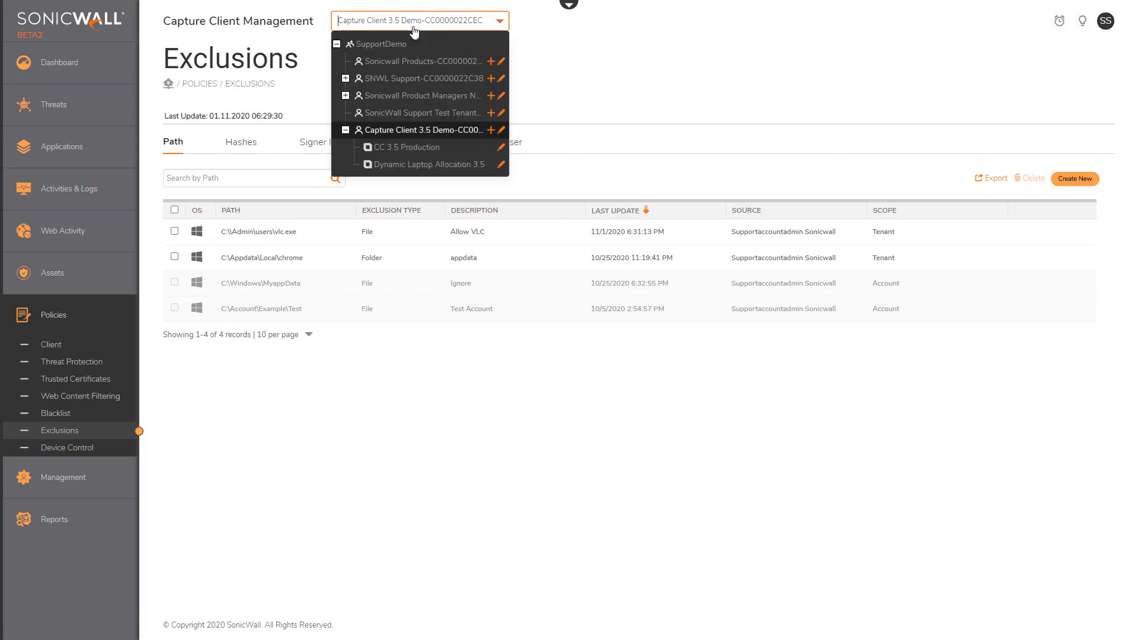
{"action": "left_click", "coordinate": [439, 156]}
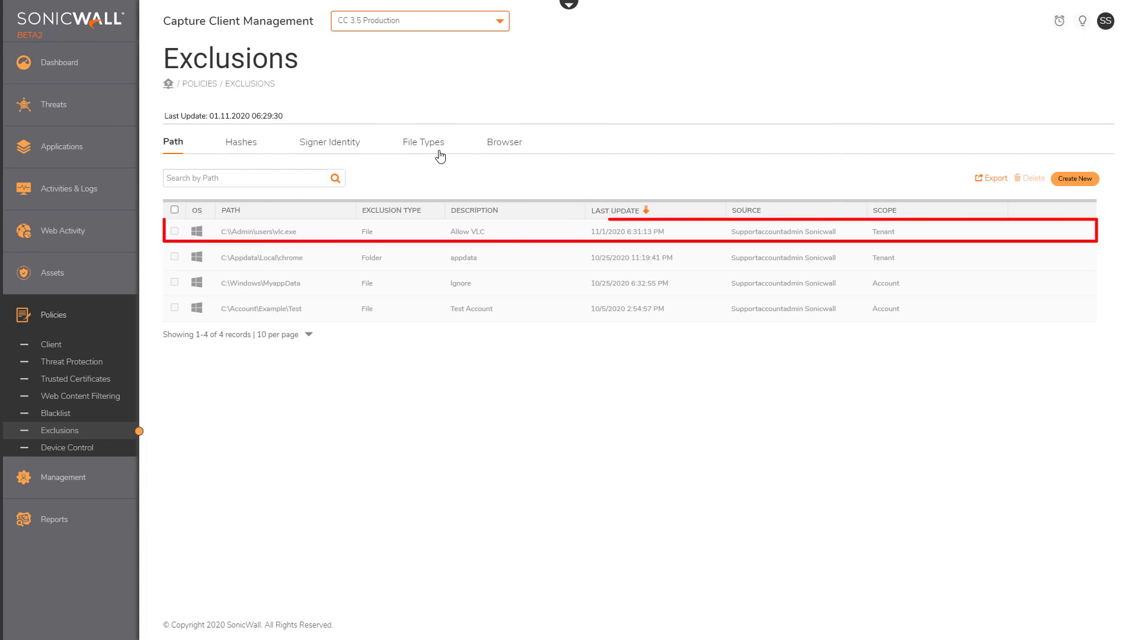
{"action": "left_click", "coordinate": [432, 23]}
{"action": "left_click", "coordinate": [436, 170]}
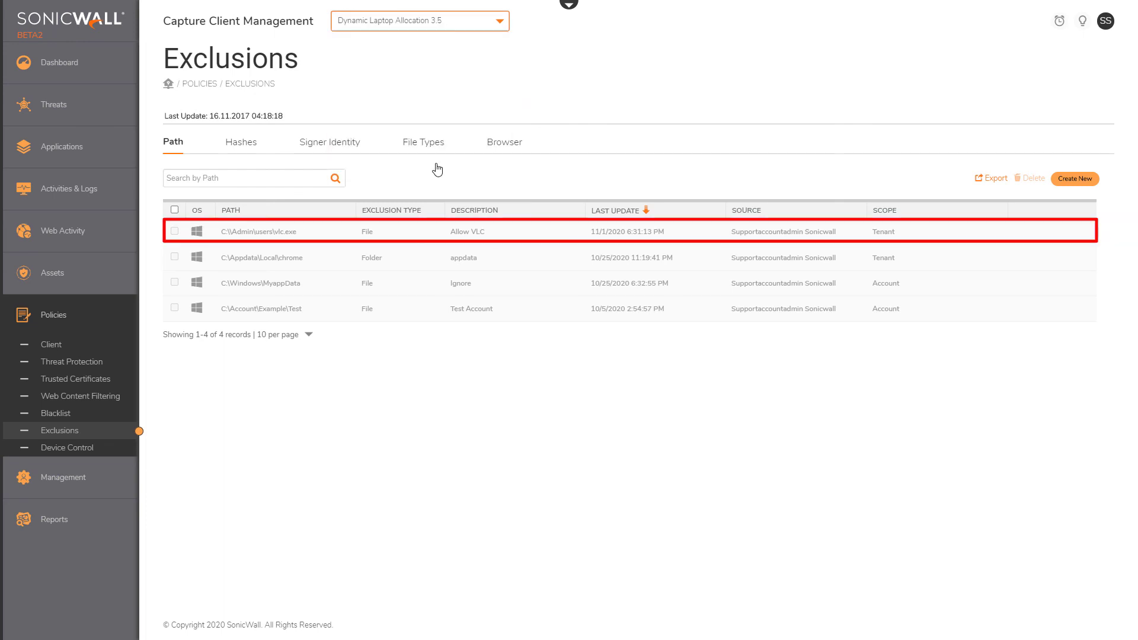